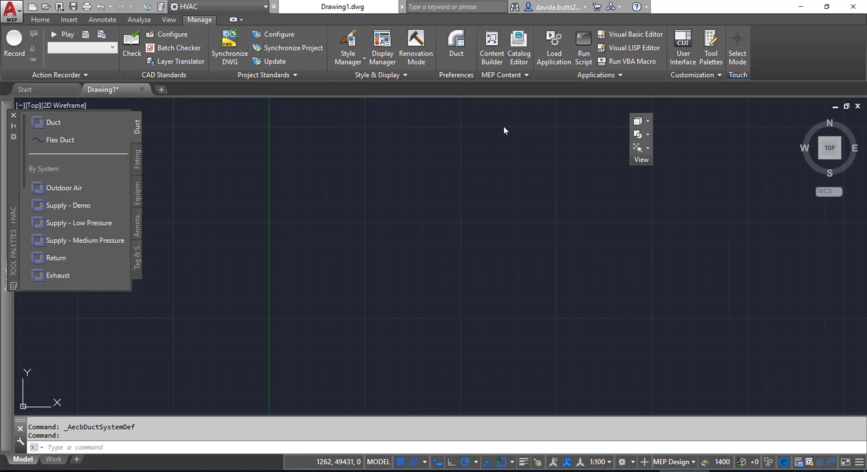
- Expand the Style Manager split-button dropdown on the Manage tab
click(355, 64)
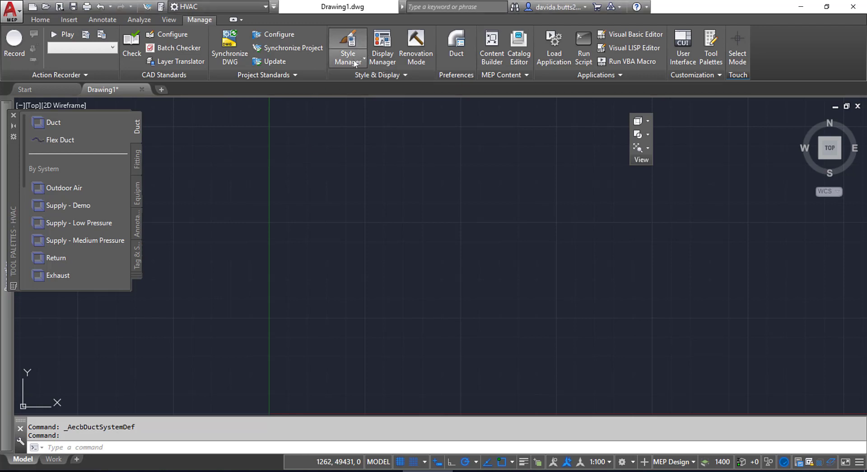
click(355, 63)
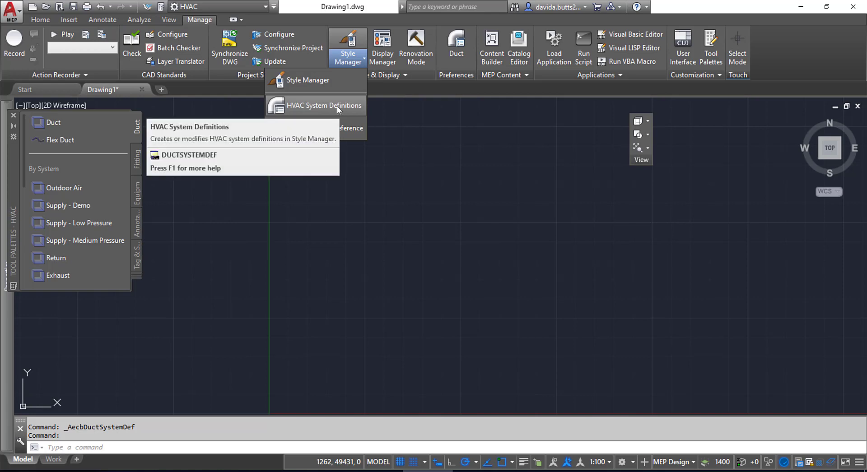
- Open Style Manager at HVAC System Definitions, showing Drawing1's lone Standard duct system
click(337, 107)
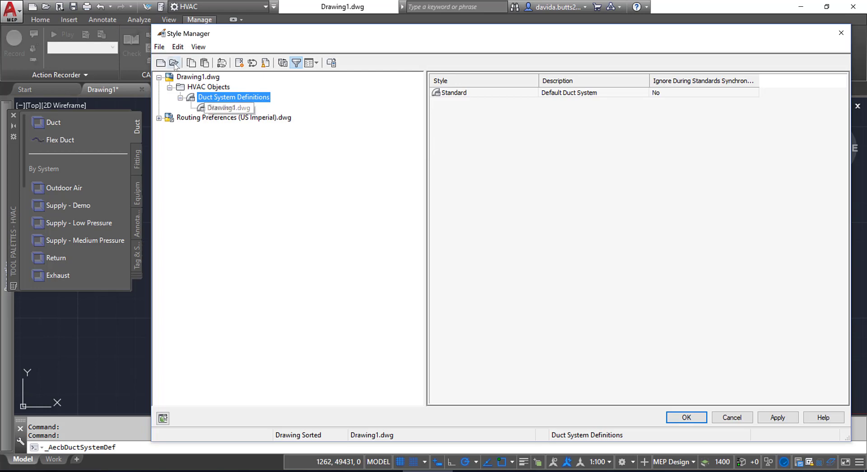
- Browse to Content > Styles > Metric and select System Definitions (US Metric).dwg
click(174, 63)
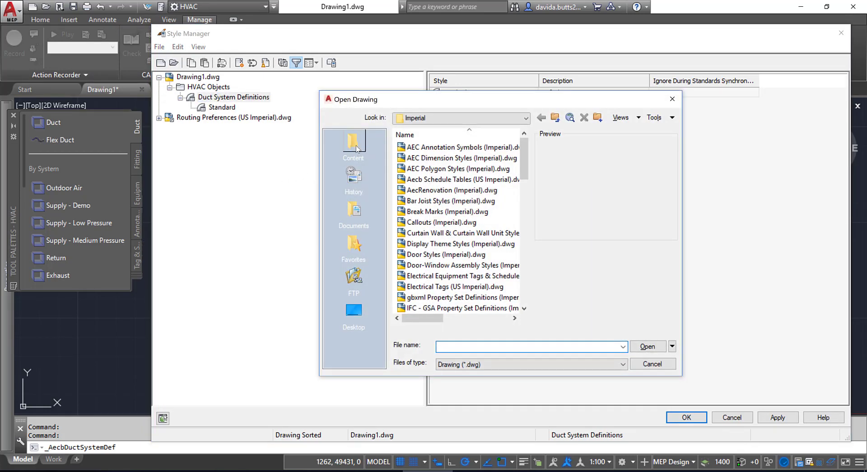
click(355, 142)
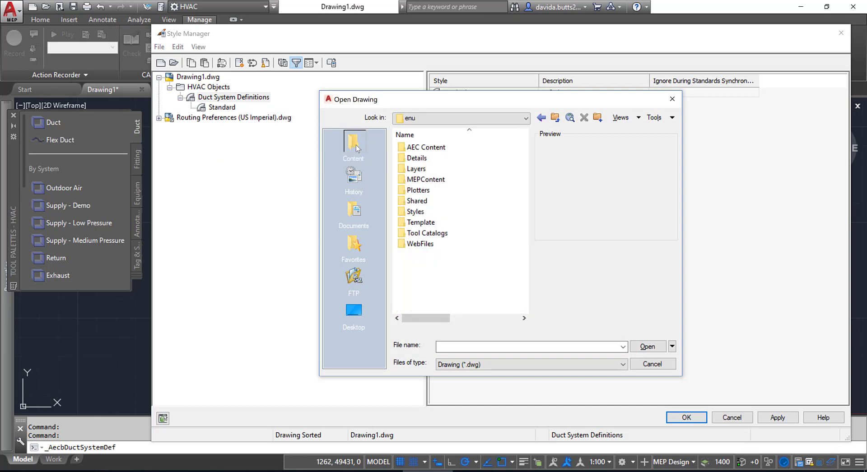
double_click(426, 212)
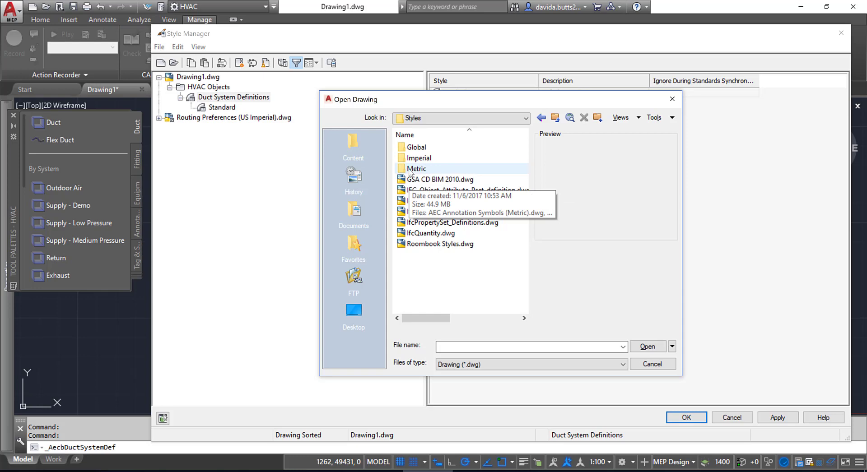
double_click(416, 169)
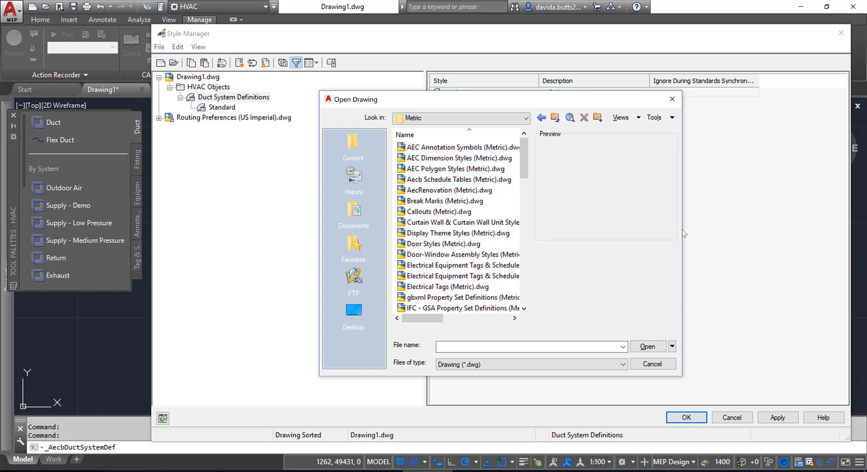
drag(682, 229, 777, 246)
drag(613, 152, 628, 219)
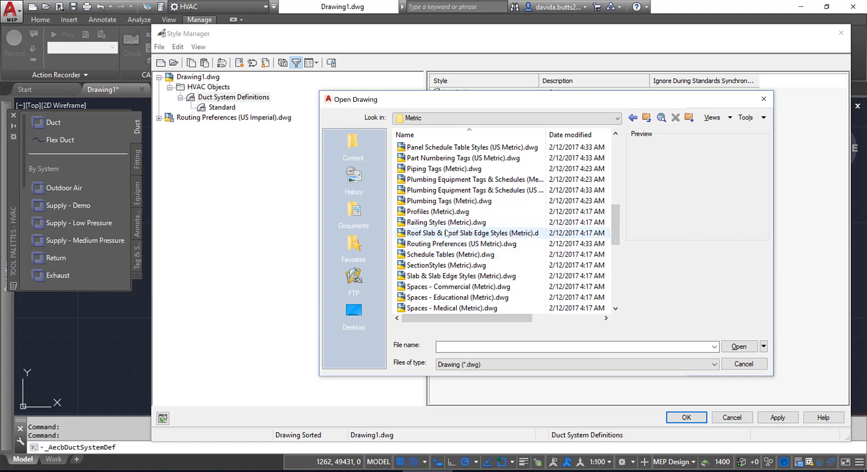
scroll(446, 266, down, 2)
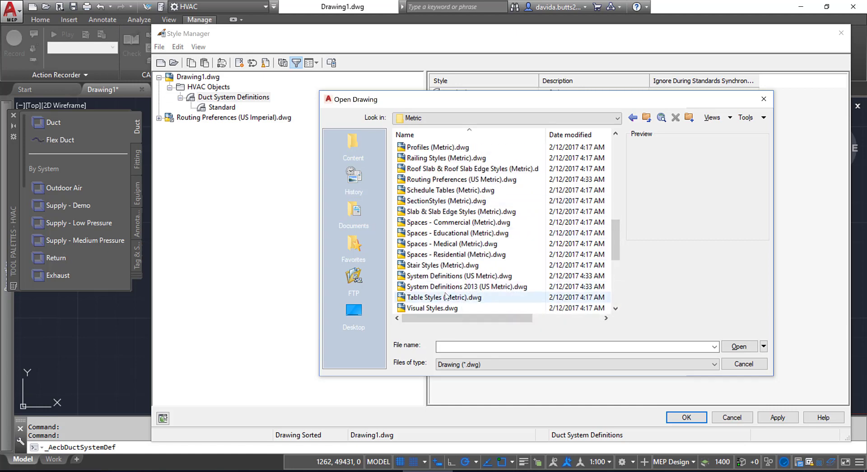
click(448, 277)
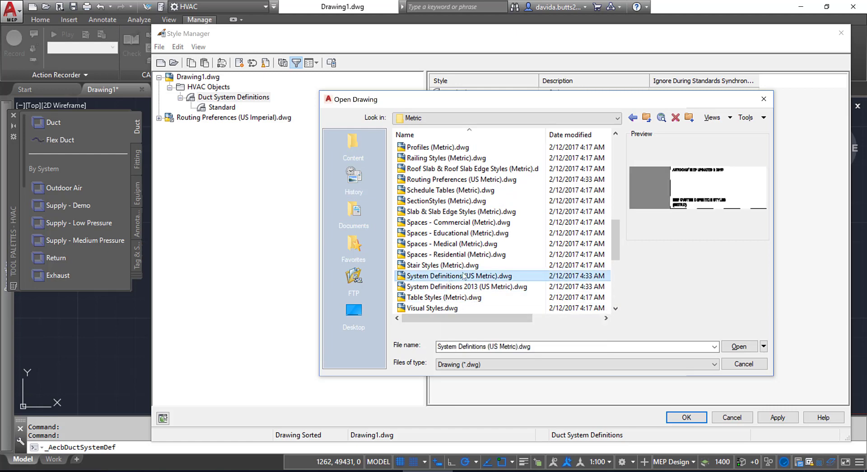
- Load System Definitions (US Metric).dwg, expand its Duct System Definitions, and preview Supply and Return
click(739, 347)
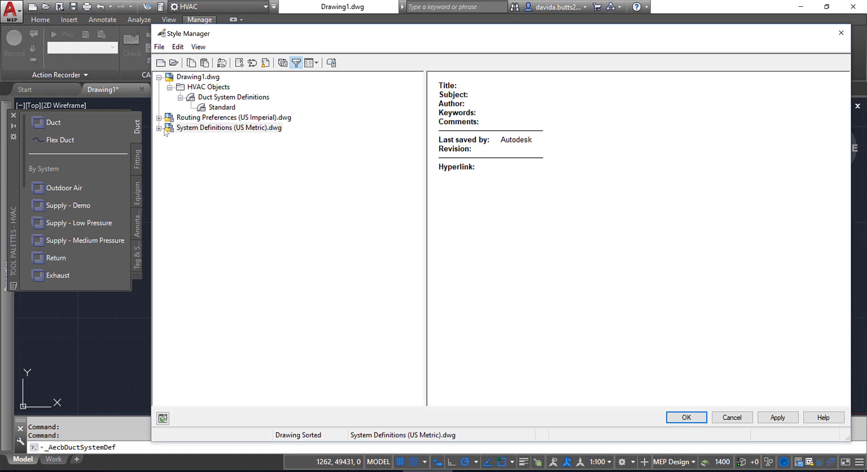
click(159, 128)
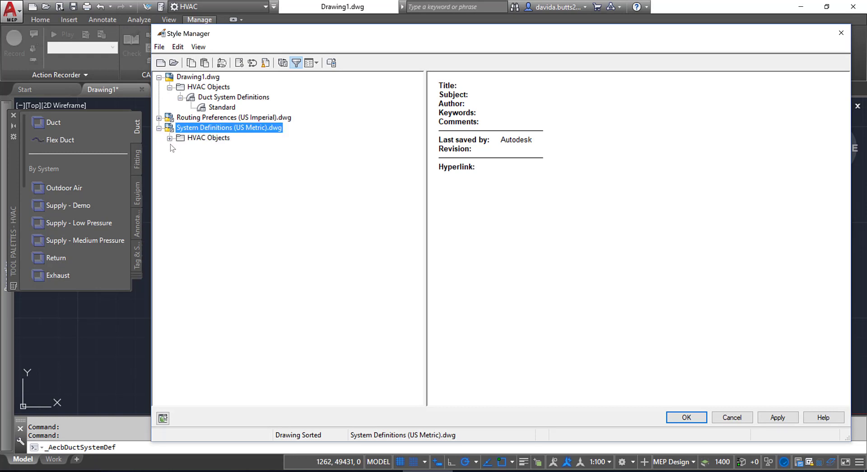
click(170, 138)
click(180, 148)
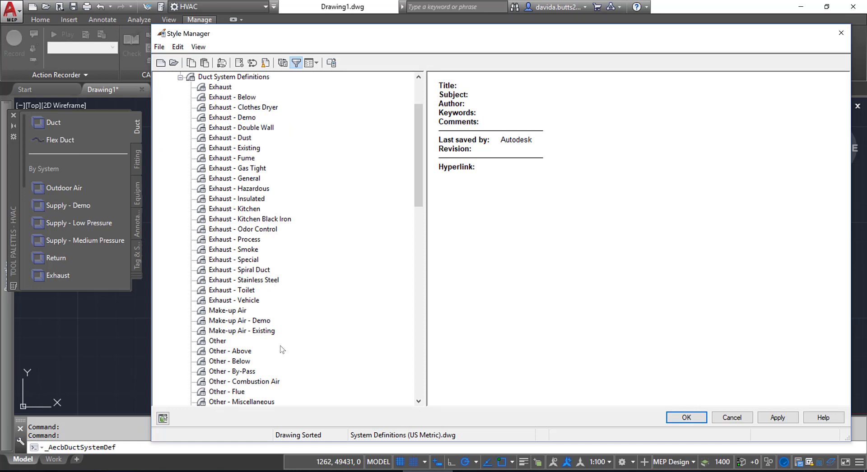
scroll(297, 337, down, 11)
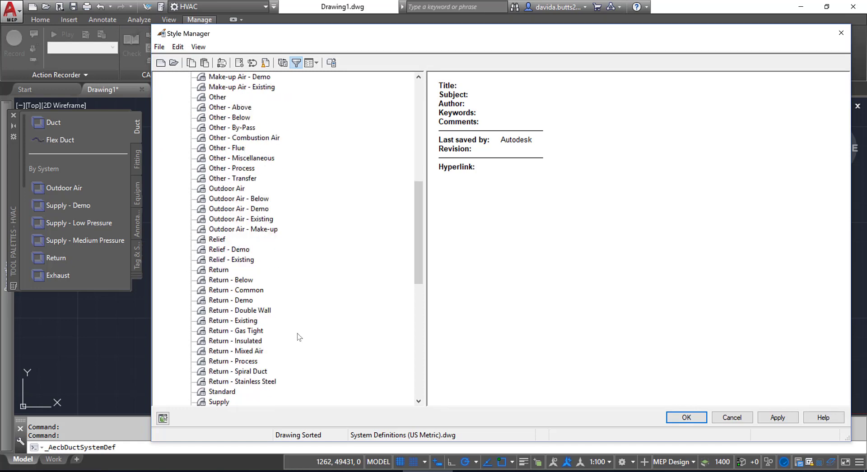
click(219, 310)
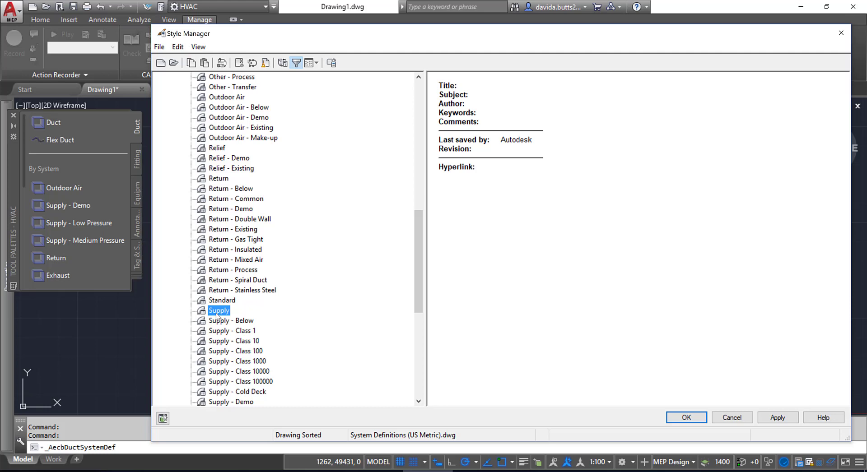
click(223, 180)
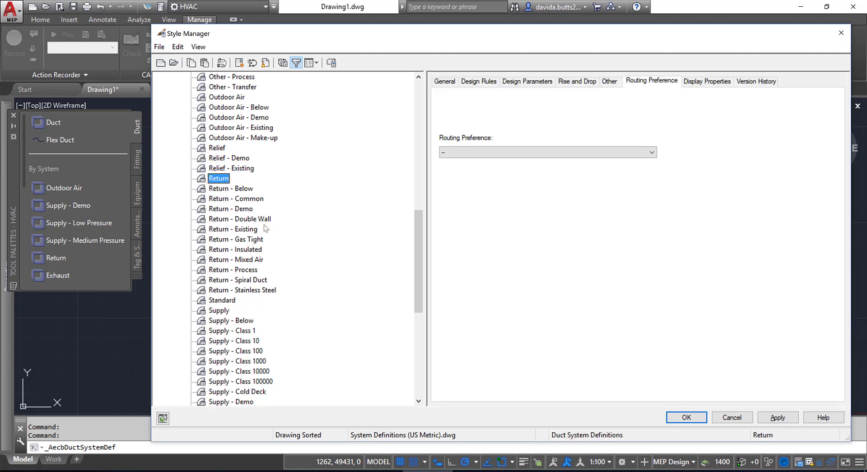
drag(419, 243, 426, 123)
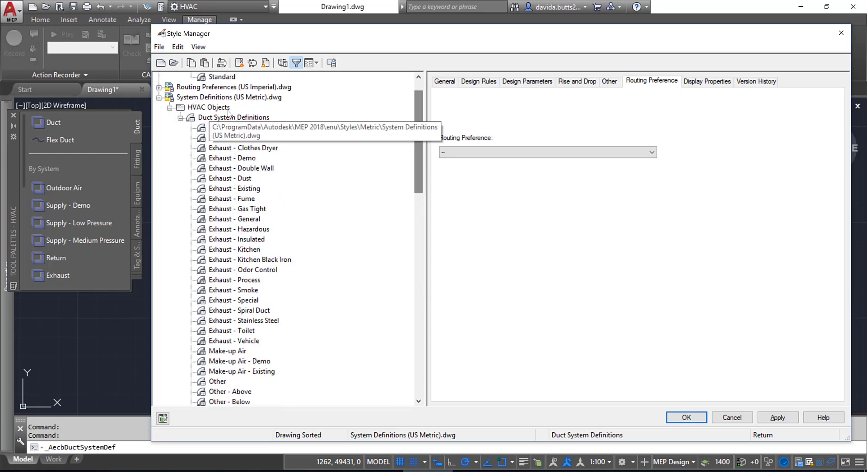
- Multi-select the Exhaust, Other, Return and Supply duct systems in the US Metric list
click(239, 119)
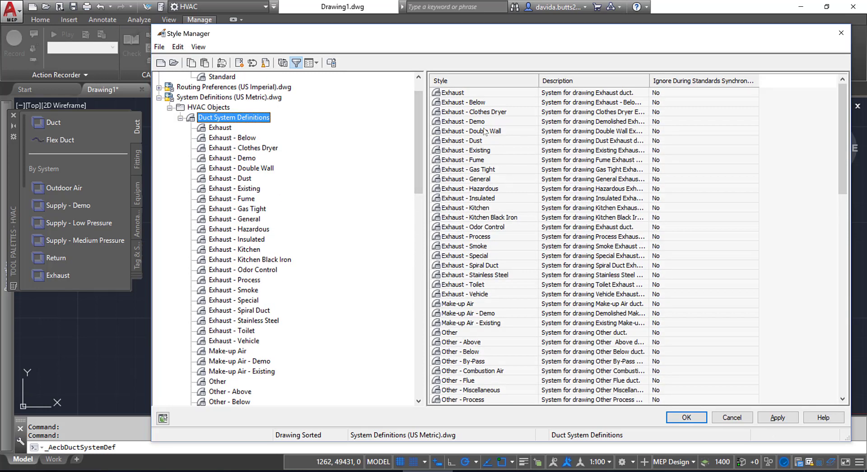
click(482, 95)
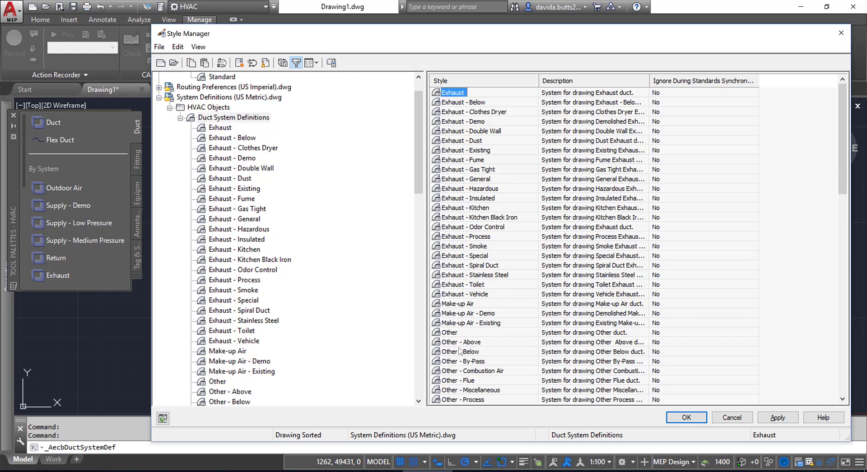
click(449, 333)
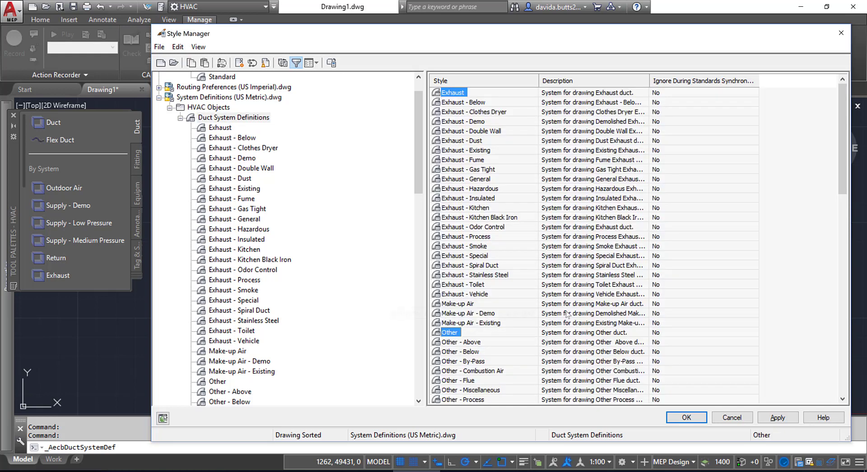
scroll(519, 307, down, 3)
scroll(537, 307, down, 5)
click(460, 266)
scroll(515, 341, down, 1)
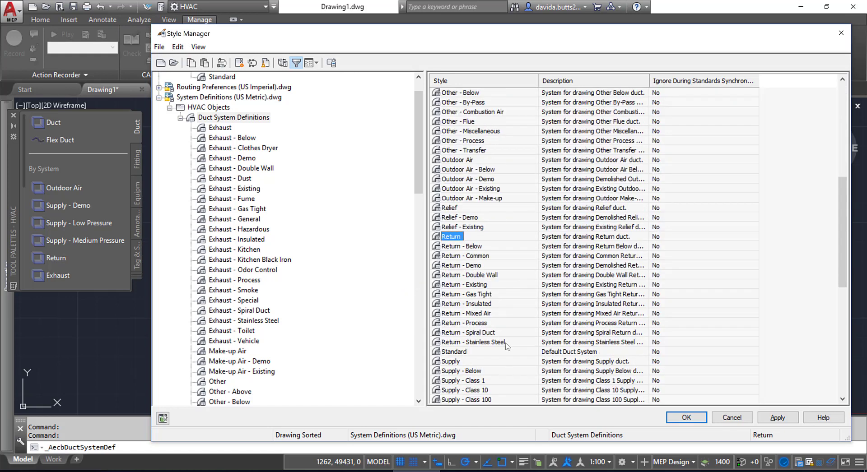
ctrl+click(449, 361)
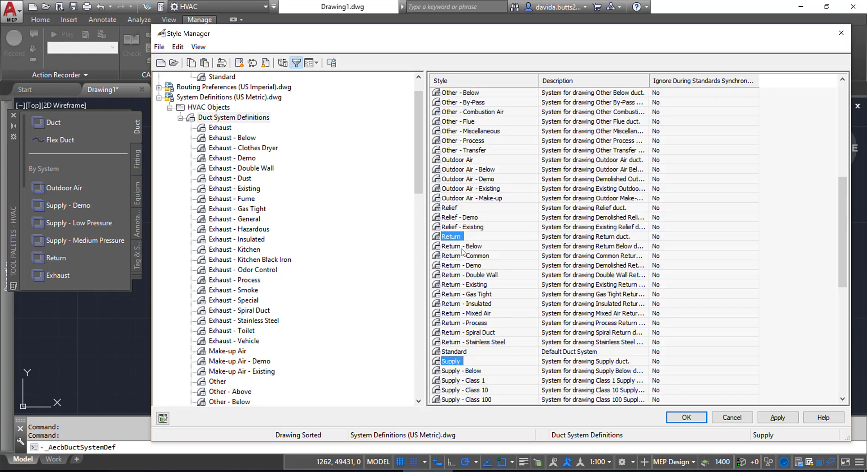
drag(417, 150, 417, 141)
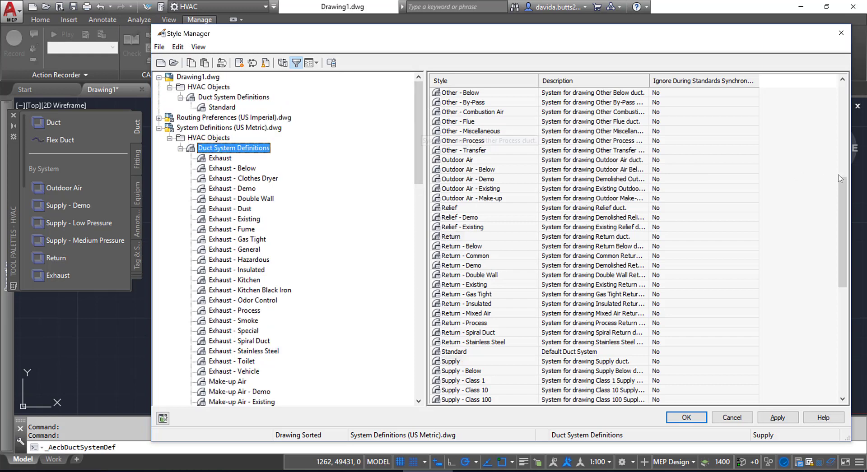
drag(845, 200, 850, 77)
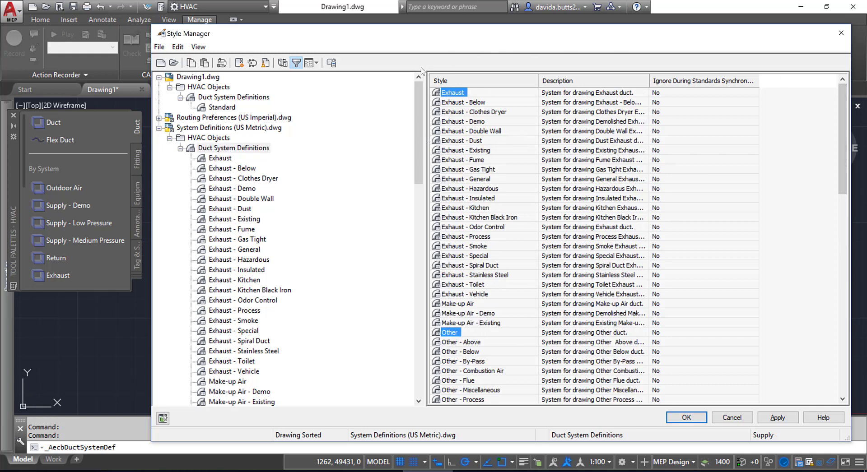
- Copy the four selected duct systems and paste them into Drawing1's Duct System Definitions
right_click(456, 95)
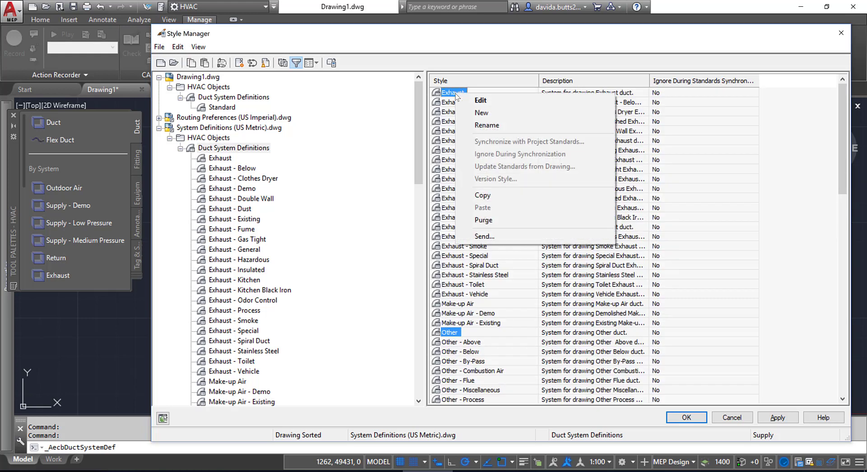
click(477, 195)
click(226, 108)
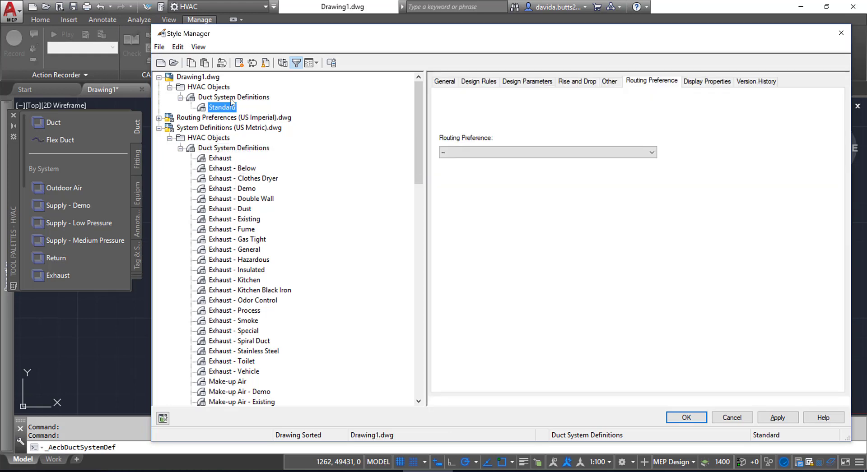
click(232, 97)
right_click(232, 97)
click(253, 178)
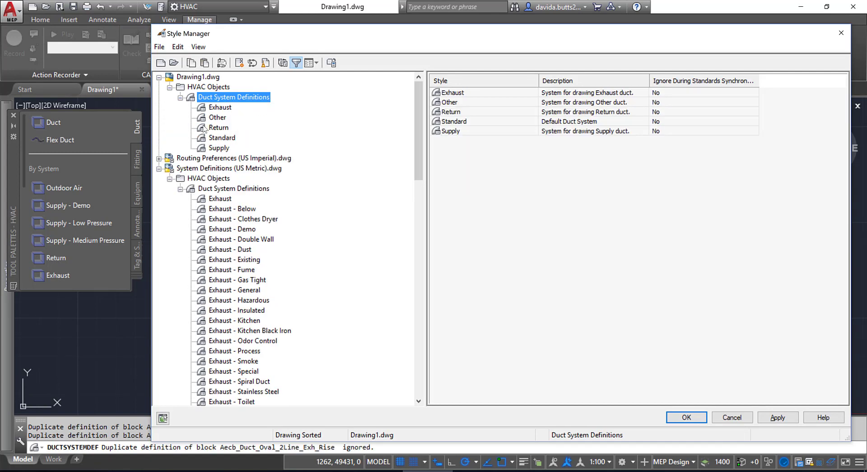
- Check the Supply system's Routing Preference dropdown and leave it unset (--)
click(219, 149)
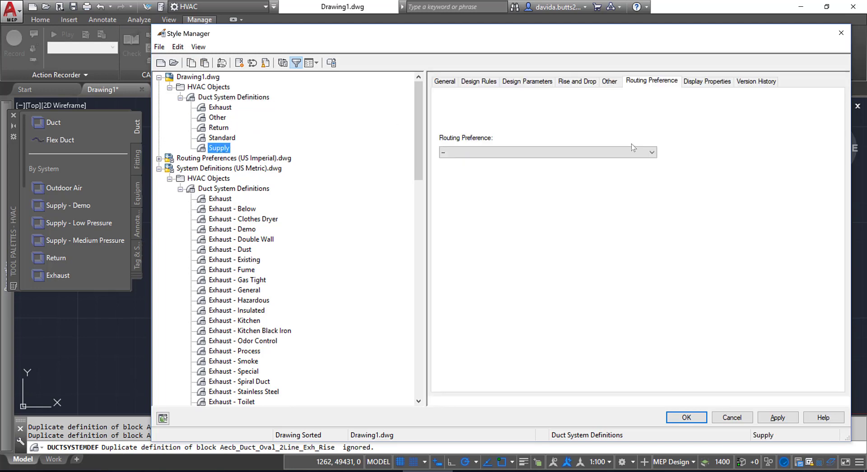
click(637, 152)
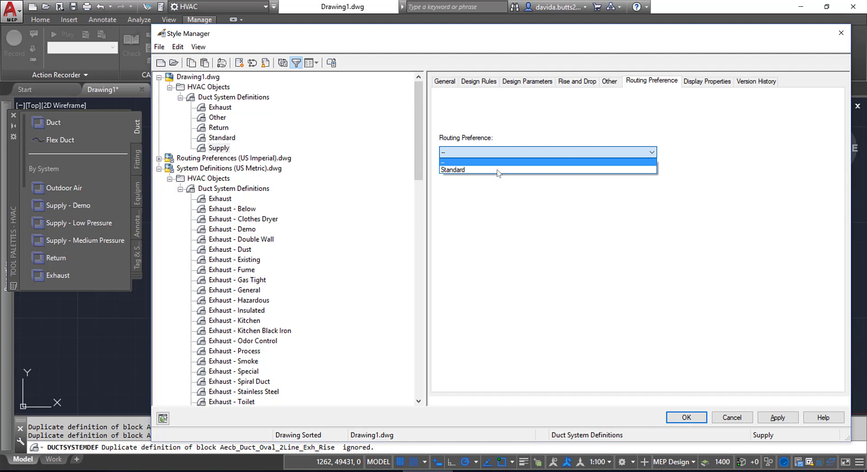
click(568, 115)
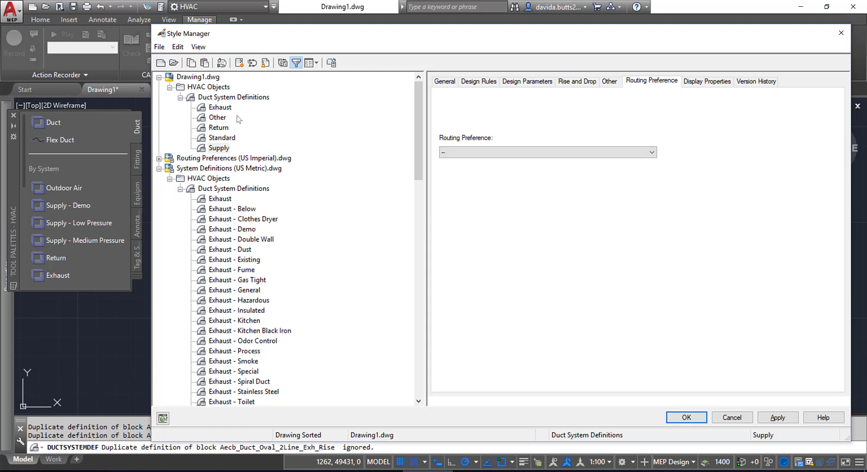
- Close Style Manager and reopen it at HVAC Routing Preference, viewing Drawing1's Standard preference
click(686, 418)
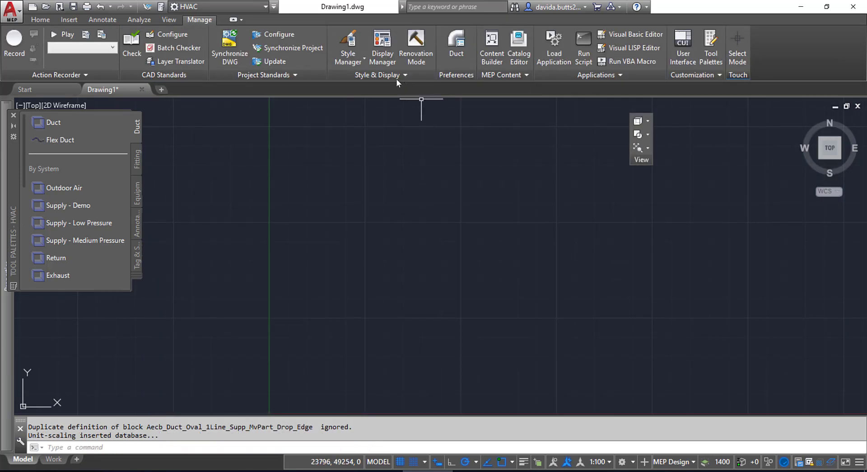
click(357, 66)
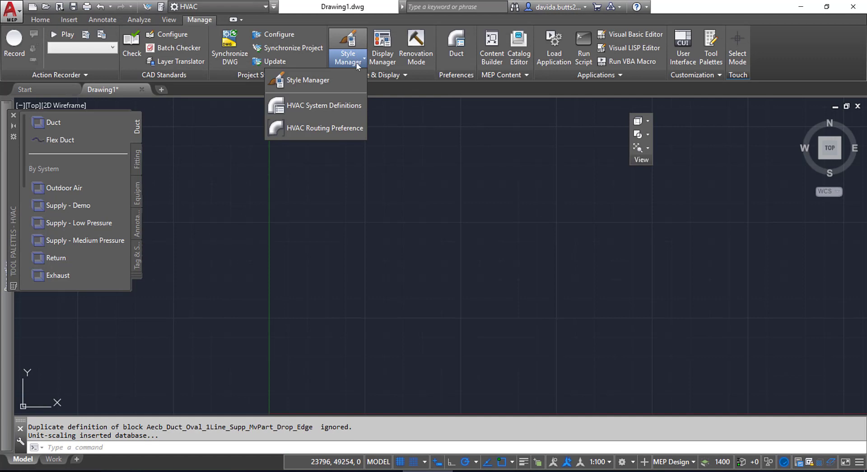
click(319, 129)
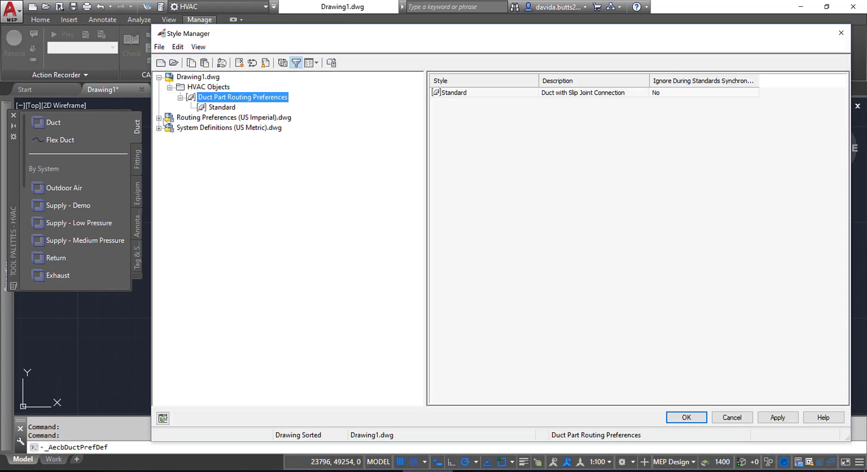
click(230, 108)
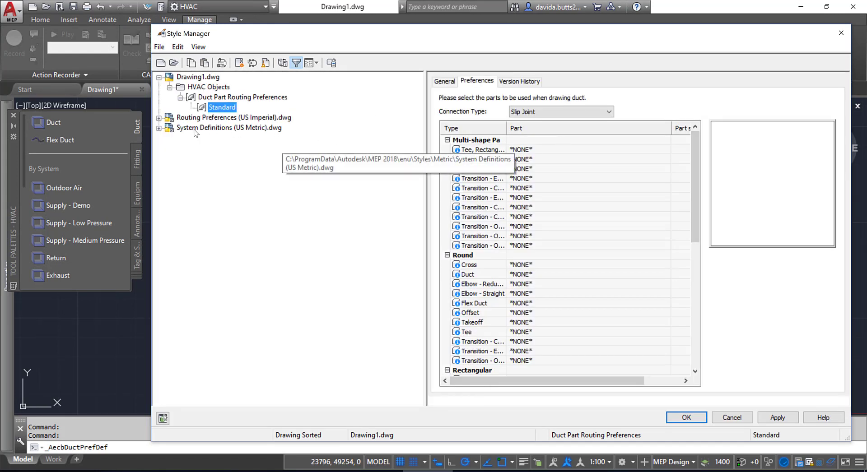
- Expand System Definitions (US Metric) > HVAC Objects > Duct Part Routing Preferences
click(159, 128)
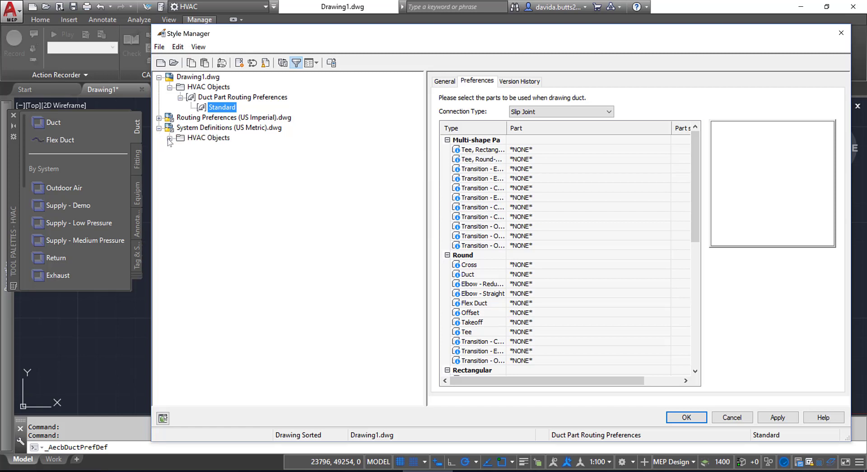
click(170, 137)
click(180, 148)
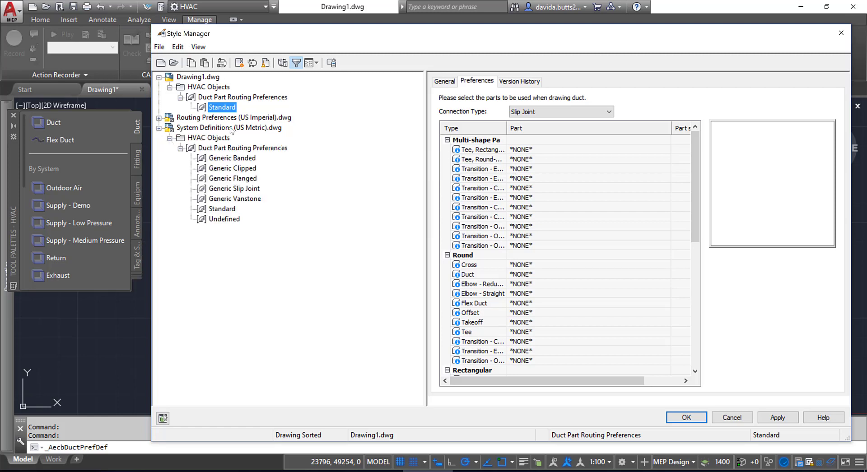
click(226, 209)
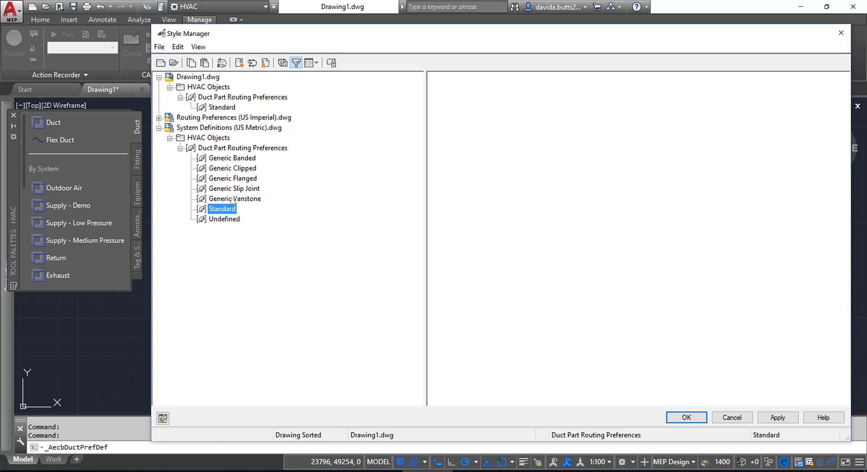
- Drag Generic Slip Joint and Generic Flanged onto Drawing1, then confirm with OK
click(237, 191)
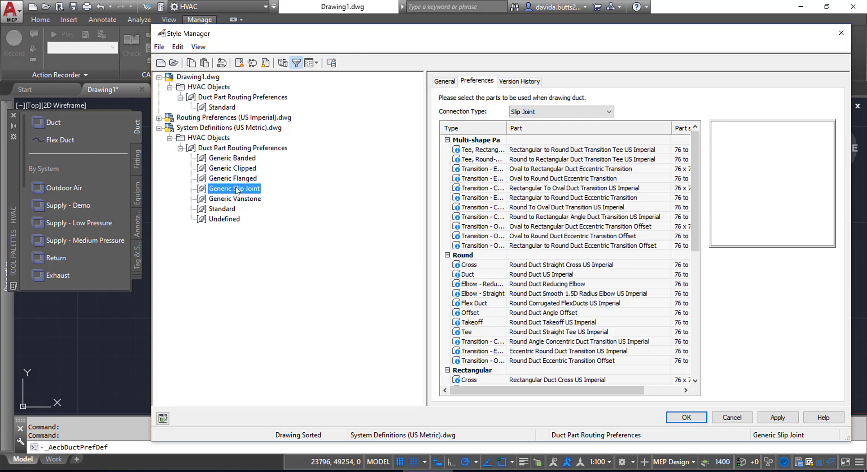
drag(236, 190, 252, 100)
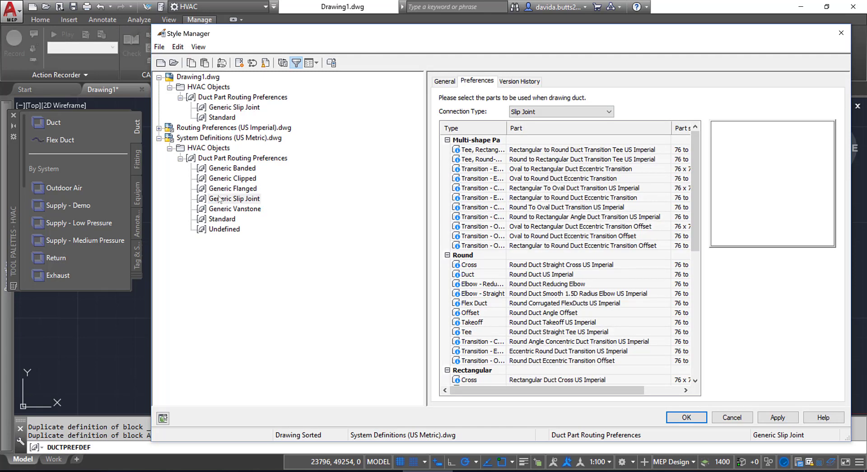
drag(220, 190, 239, 102)
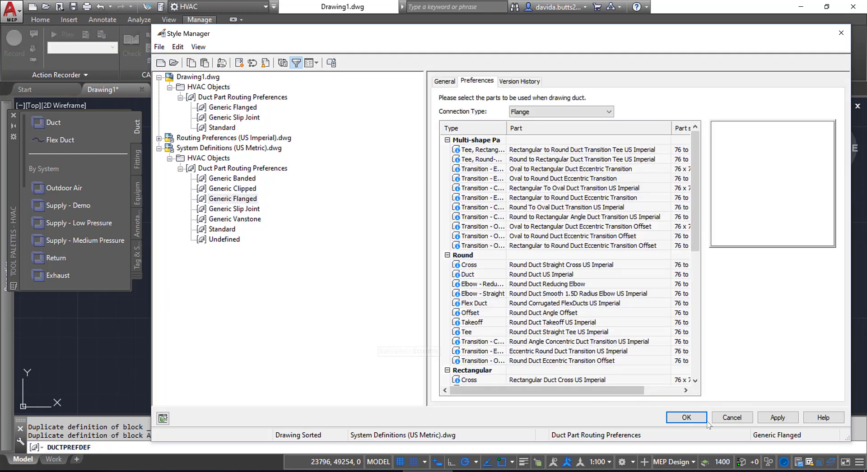
click(686, 418)
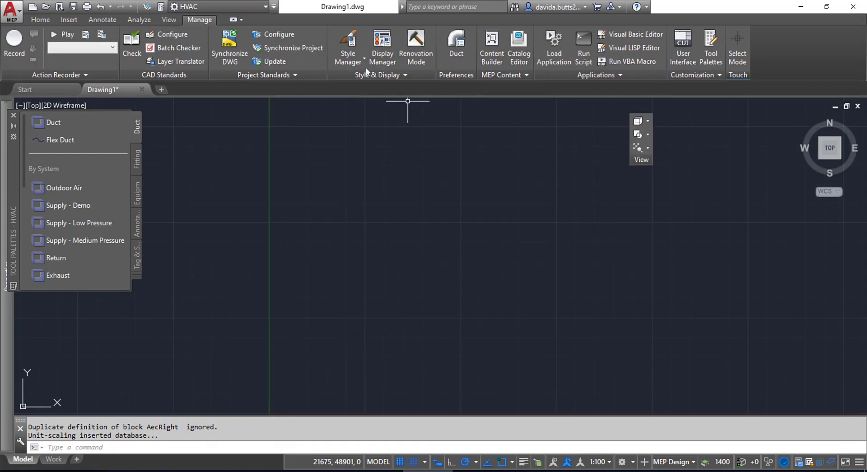
- Reopen Style Manager and set the Supply duct system's routing preference to Generic Slip Joint
click(354, 60)
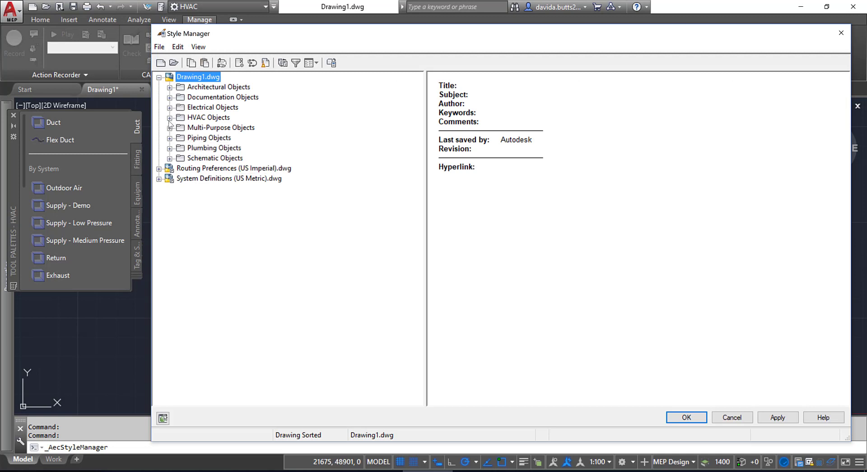
click(169, 119)
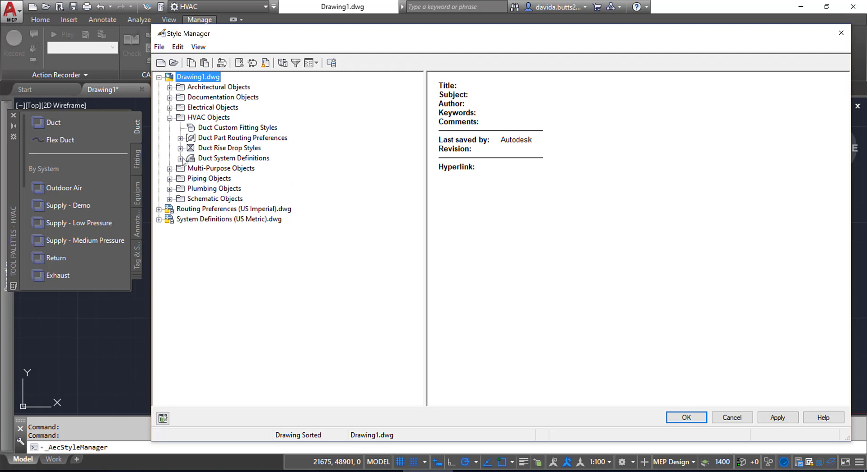
click(181, 159)
click(219, 208)
click(651, 152)
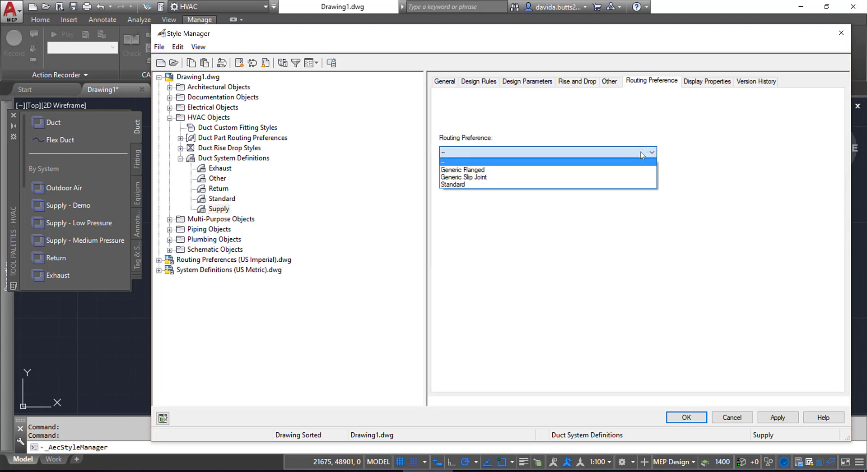
click(493, 178)
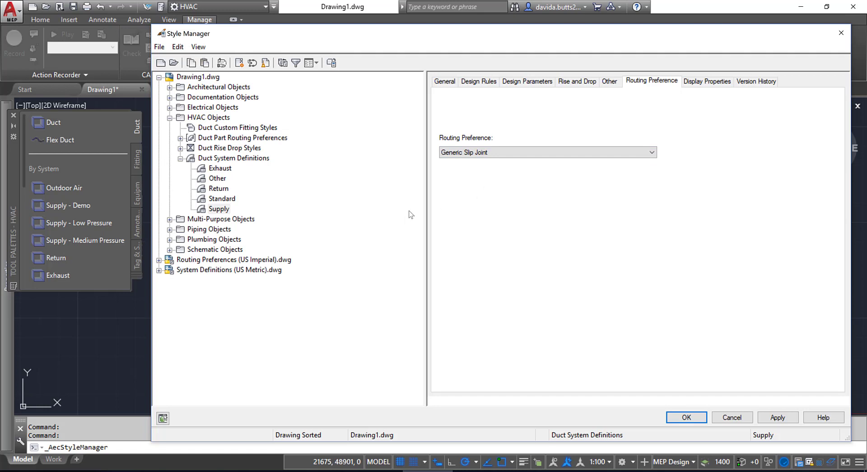
- Select Drawing1's Generic Slip Joint preference and widen the Type column to read its parts
click(181, 138)
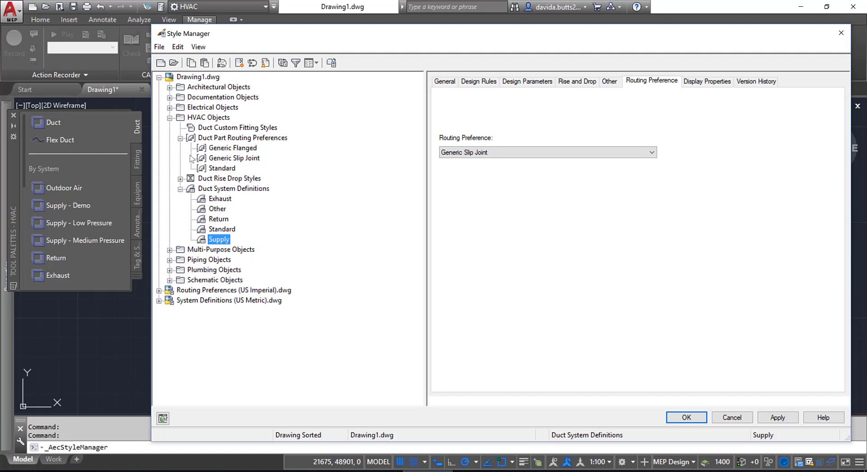
click(235, 159)
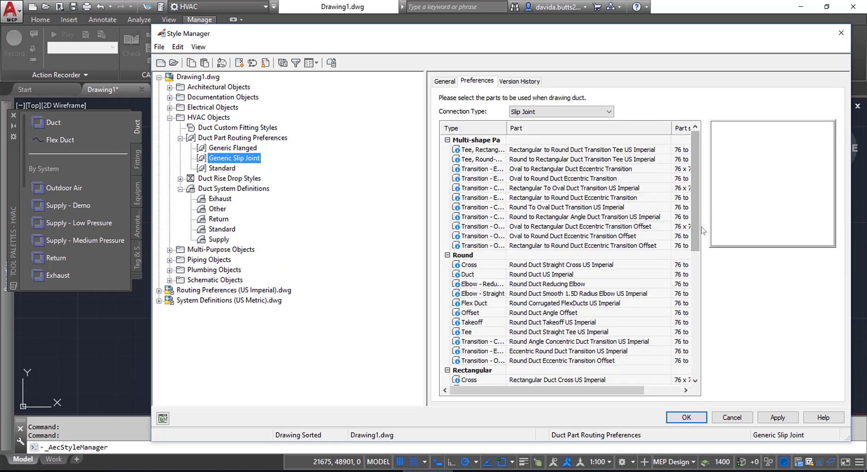
drag(506, 128, 561, 131)
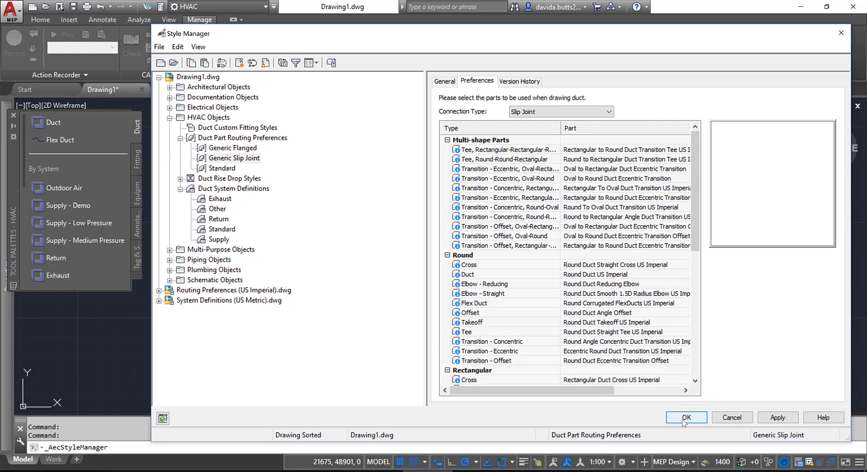
- Apply the Supply duct system change and run OPTIONS to open the Options dialog
click(686, 418)
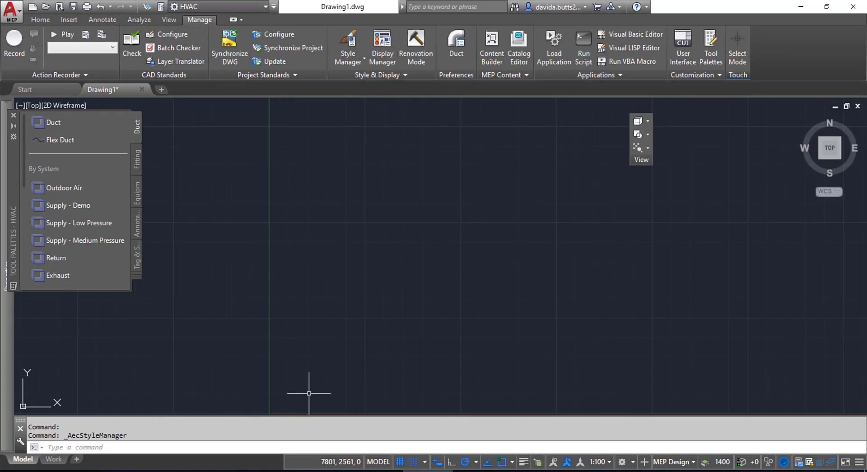
click(303, 441)
text(options)
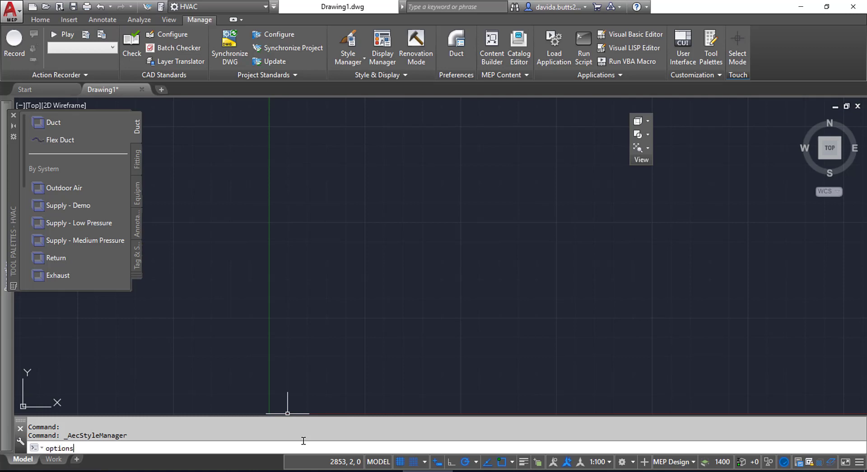
key(Return)
- Show the Duct catalog path, Duct (US Imperial).apc, on the MEP Catalogs tab
click(621, 110)
click(620, 110)
click(620, 109)
click(621, 110)
click(620, 110)
click(621, 109)
click(620, 110)
click(620, 110)
click(620, 110)
click(453, 110)
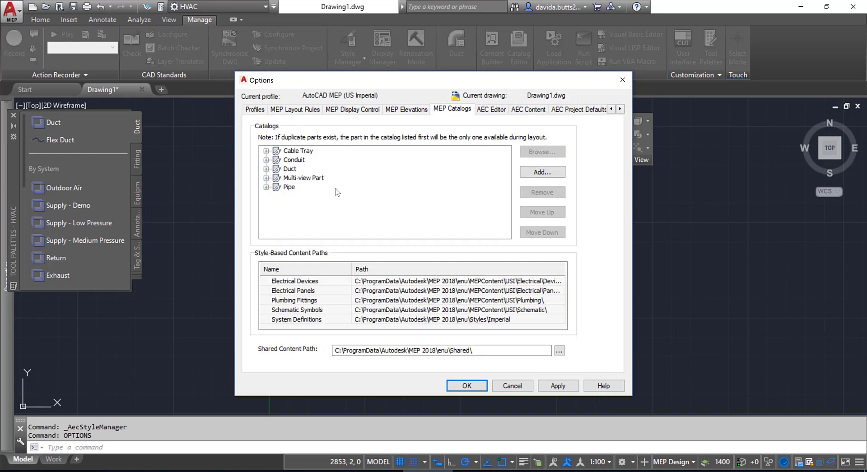
click(266, 169)
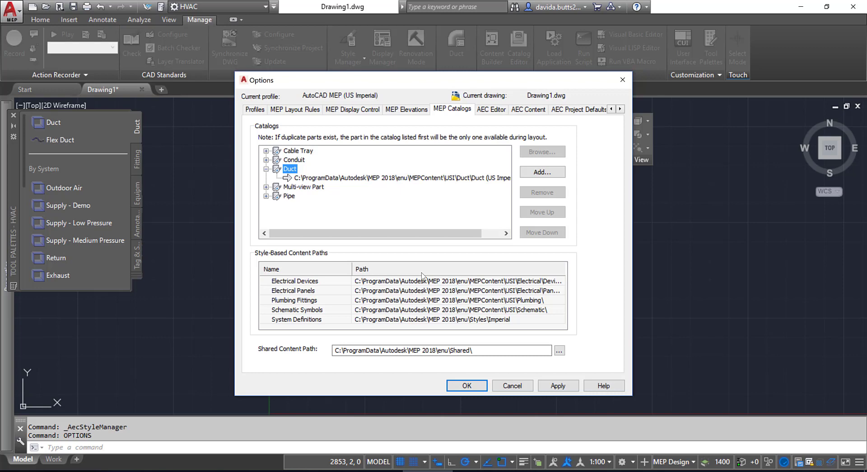
- Make AutoCAD MEP (US Metric) the current profile
click(251, 110)
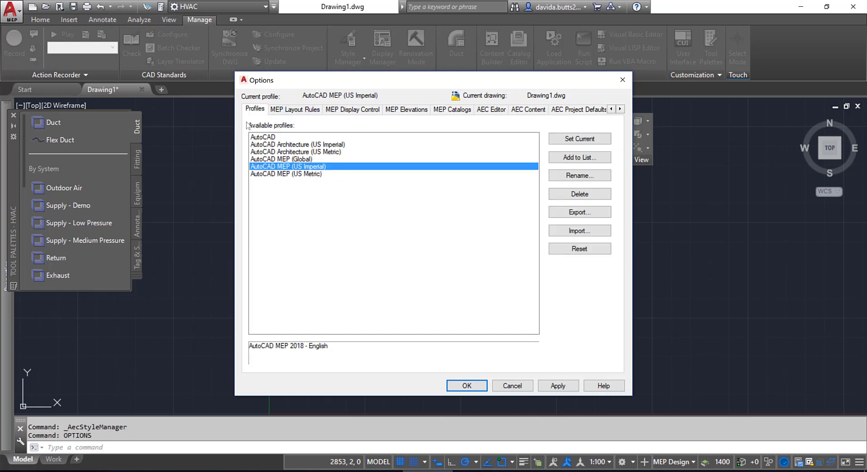
click(315, 174)
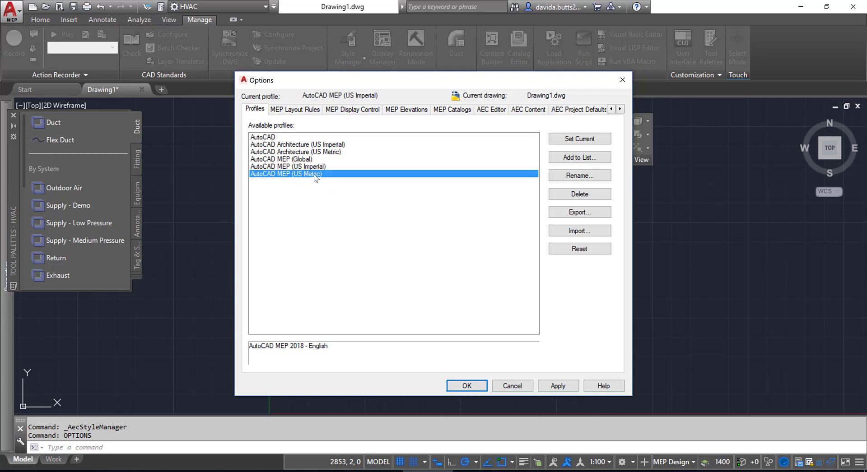
click(580, 140)
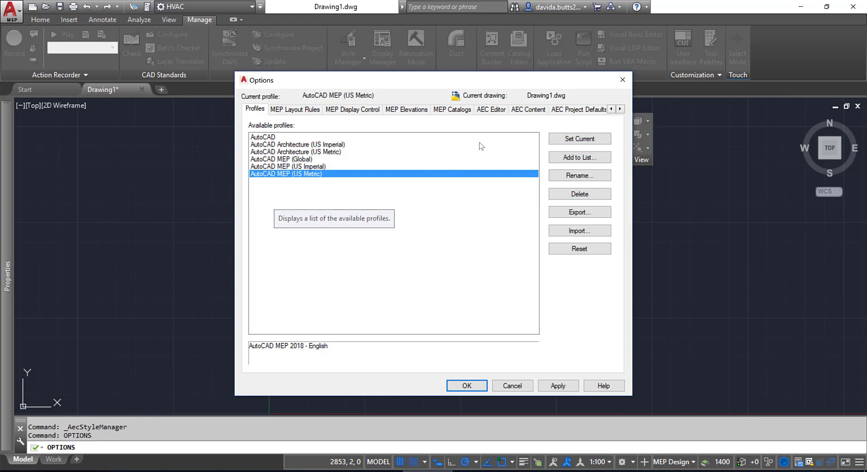
- Return to the MEP Catalogs tab under the new metric profile
click(620, 109)
click(620, 109)
click(620, 108)
click(313, 110)
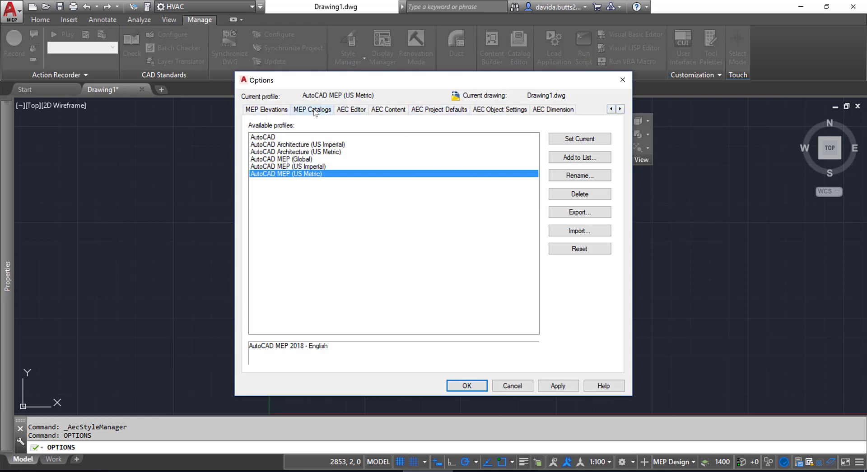
- Confirm the Duct catalog now uses Duct (US Metric).apc, then go back to Profiles
click(266, 169)
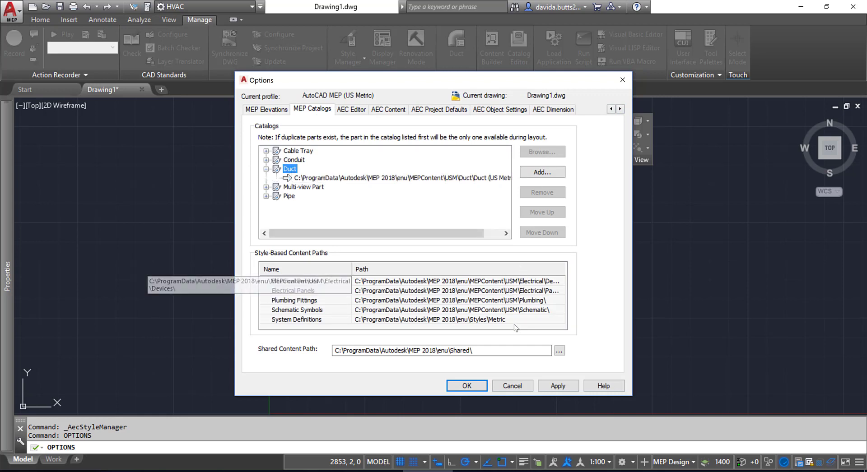
click(610, 110)
click(610, 109)
click(610, 110)
click(610, 109)
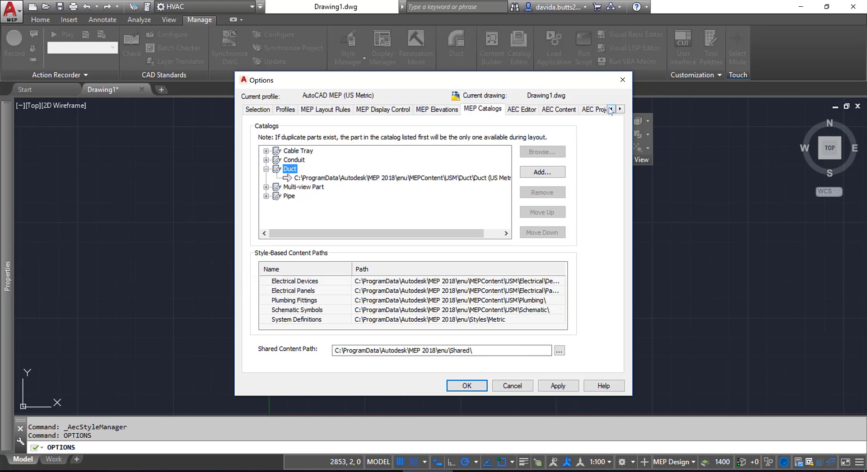
click(284, 109)
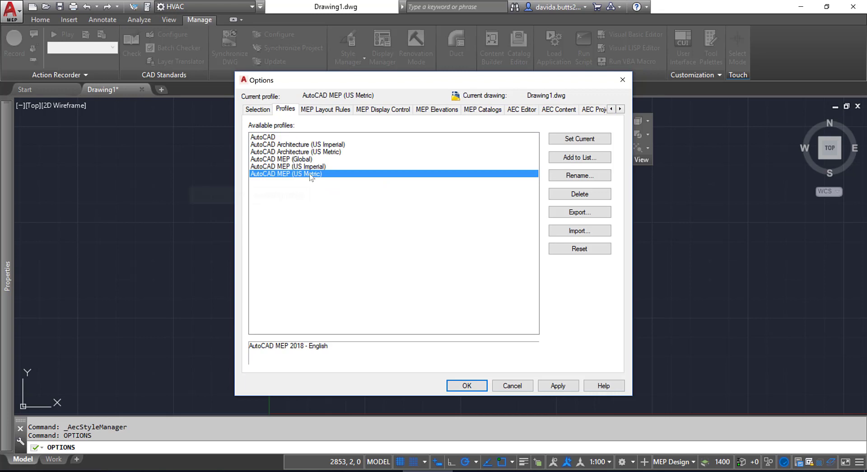